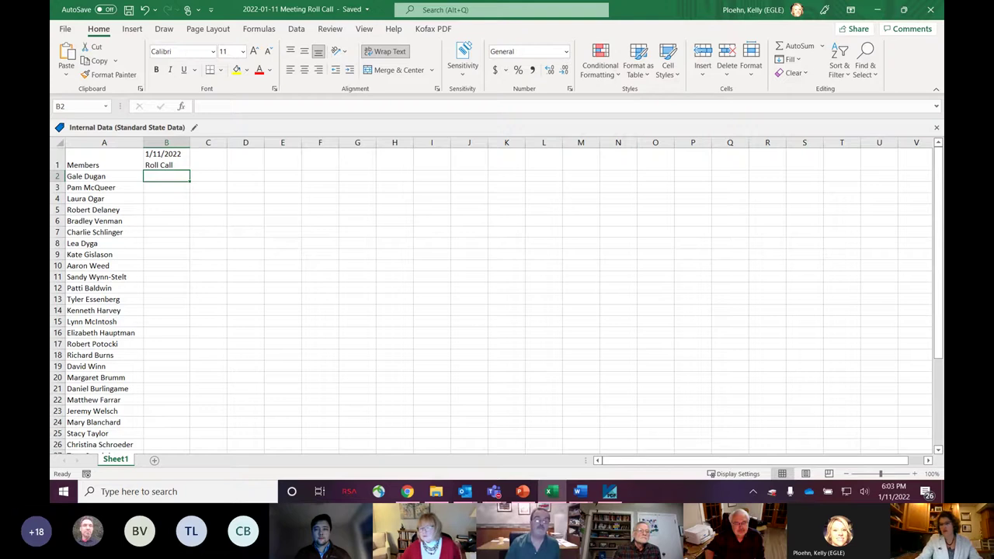
Mark the member in row 6 as present by entering X in Roll Call cell B6.
key("alt+Tab")
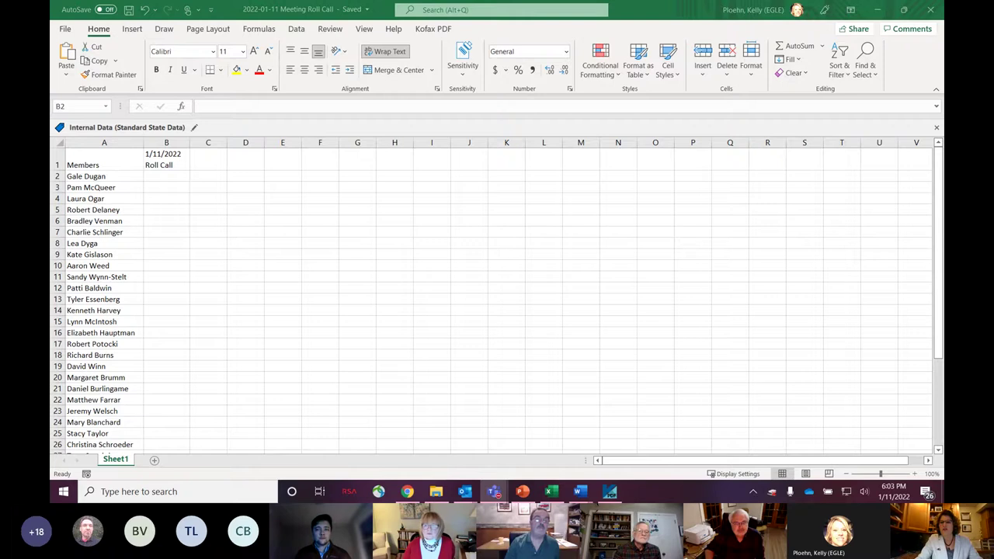
left_click(163, 189)
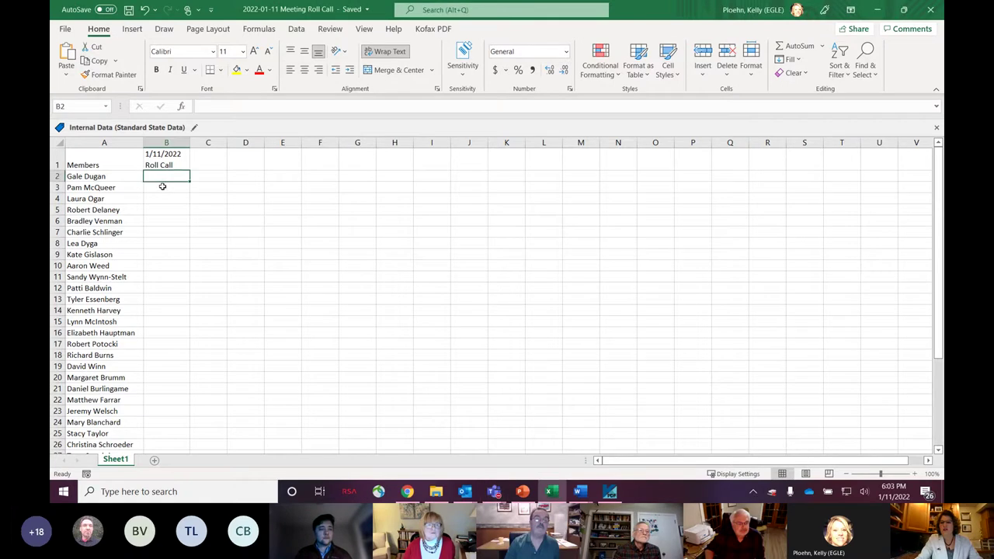
left_click(164, 188)
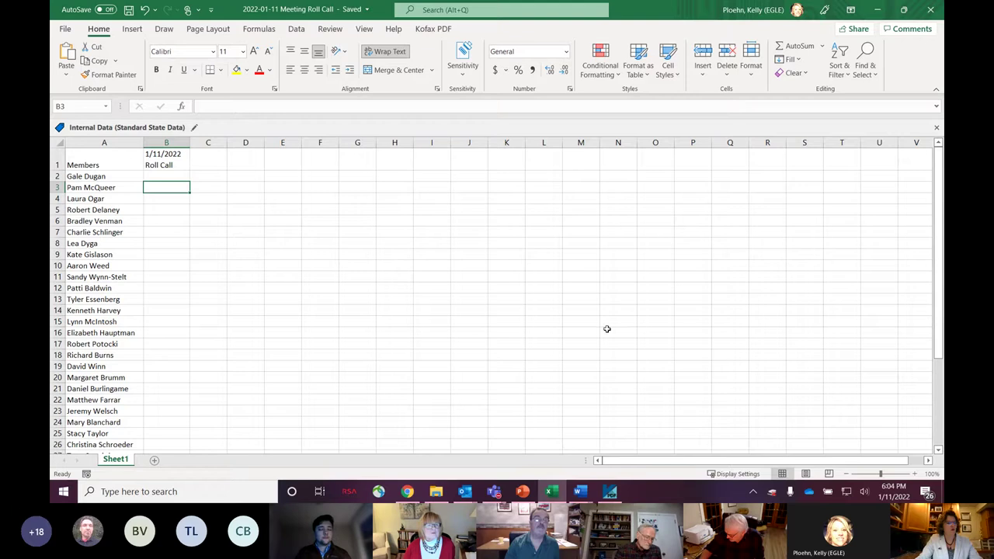
left_click(164, 201)
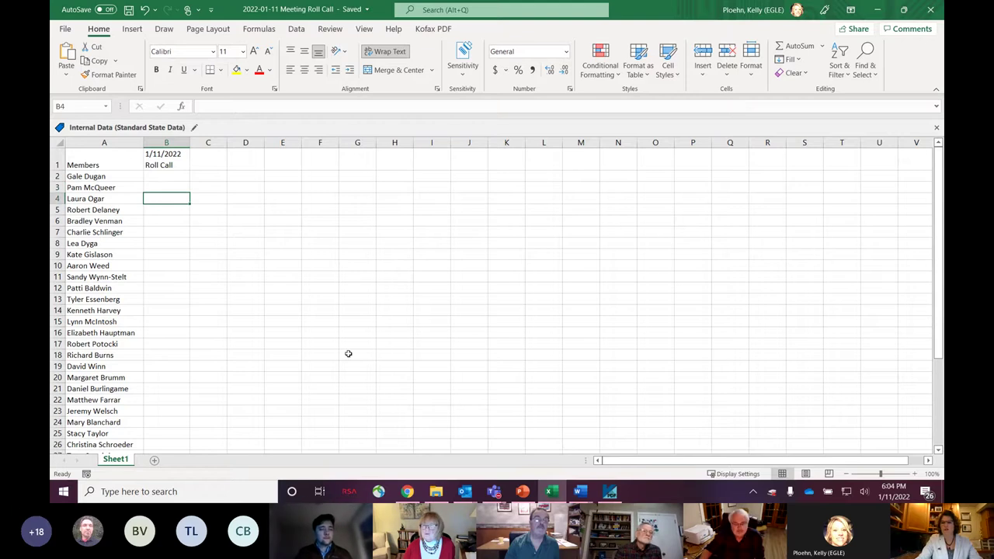
left_click(161, 214)
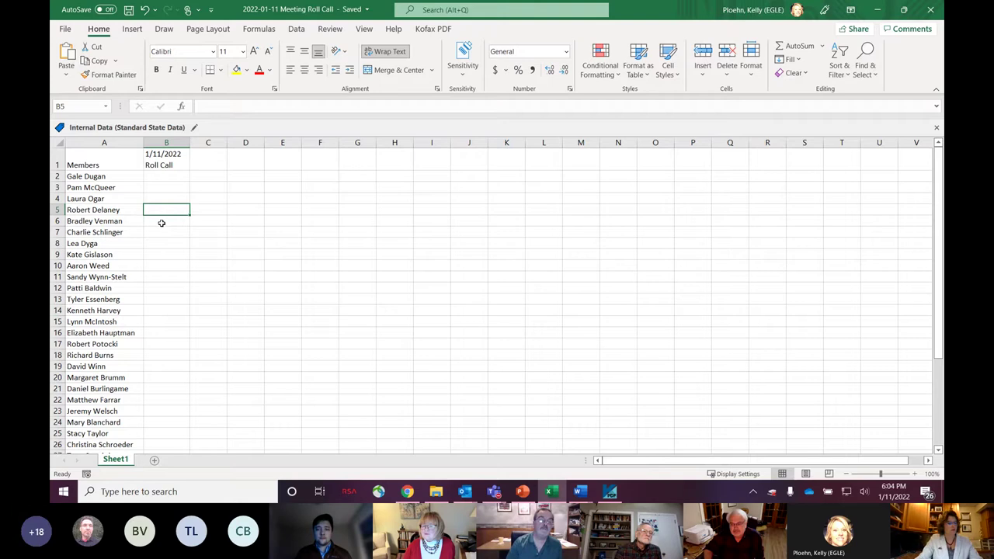
left_click(162, 223)
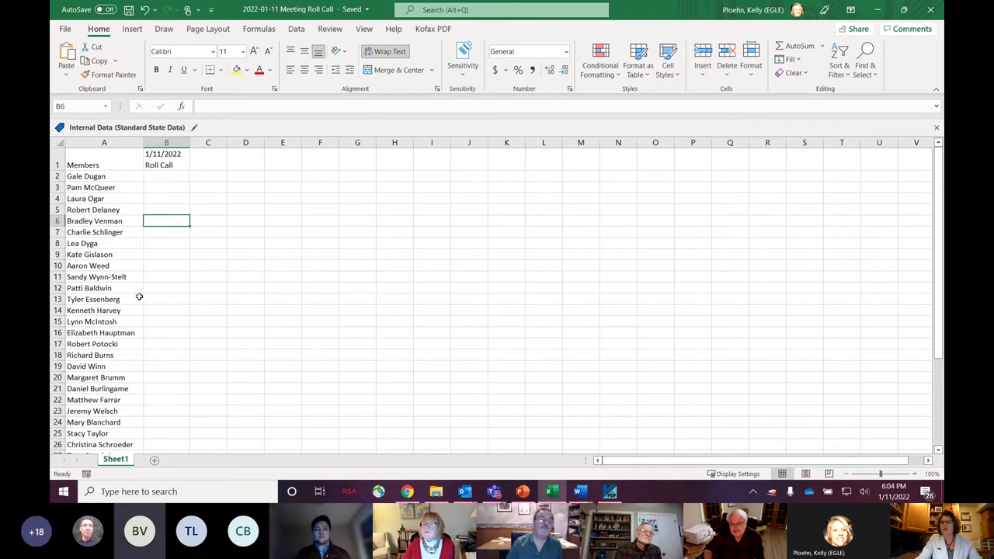
scroll(137, 296, "down", 2)
scroll(140, 295, "up", 2, "ctrl")
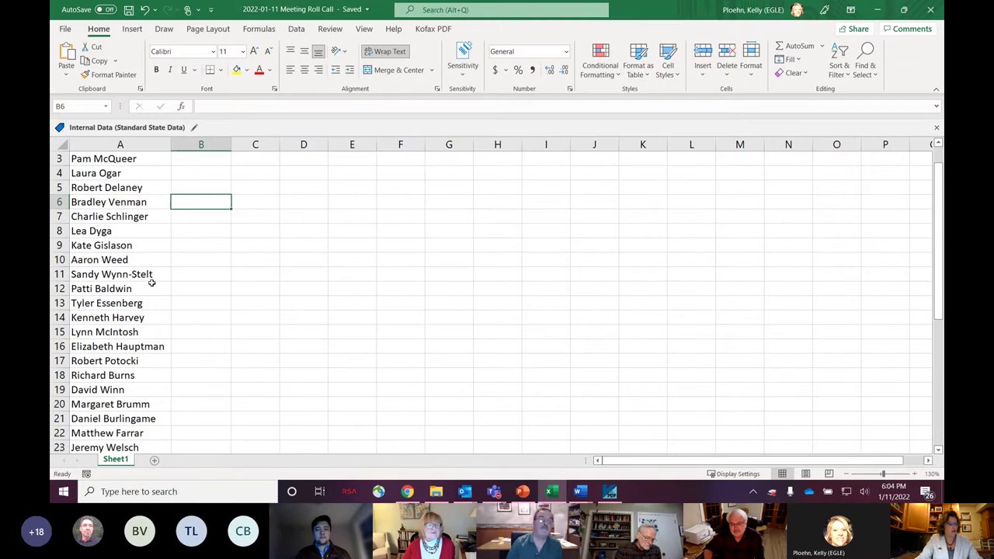
type("xX")
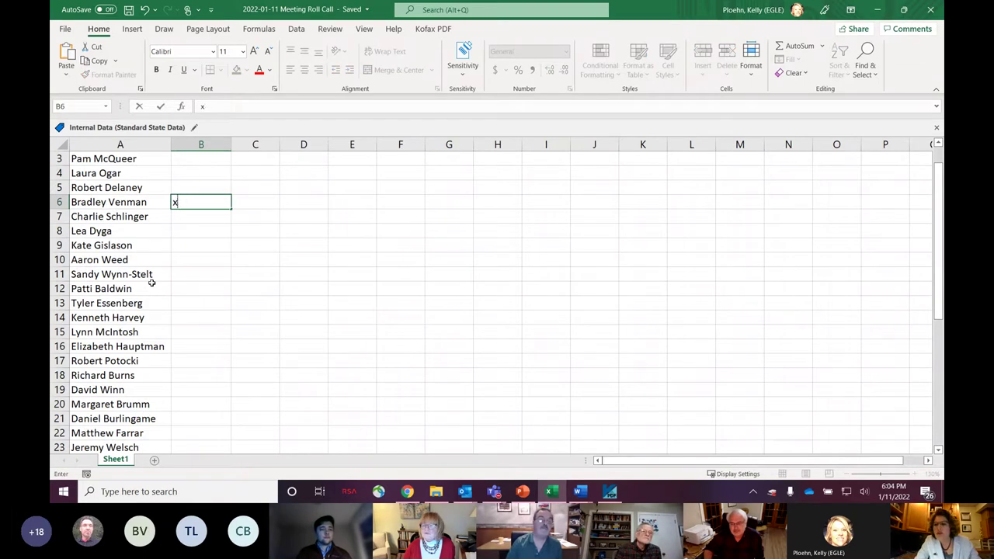
key("BackSpace")
type("X")
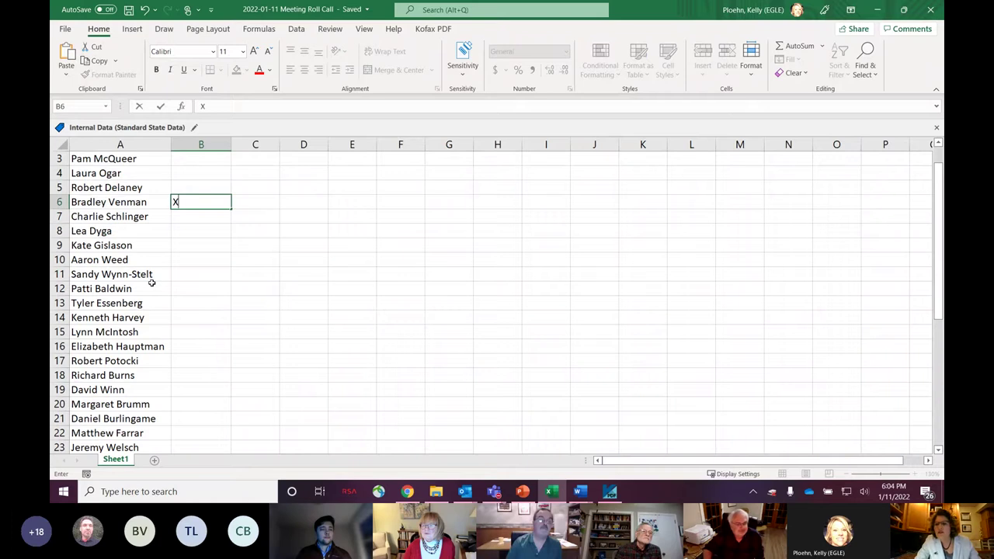
left_click(181, 230)
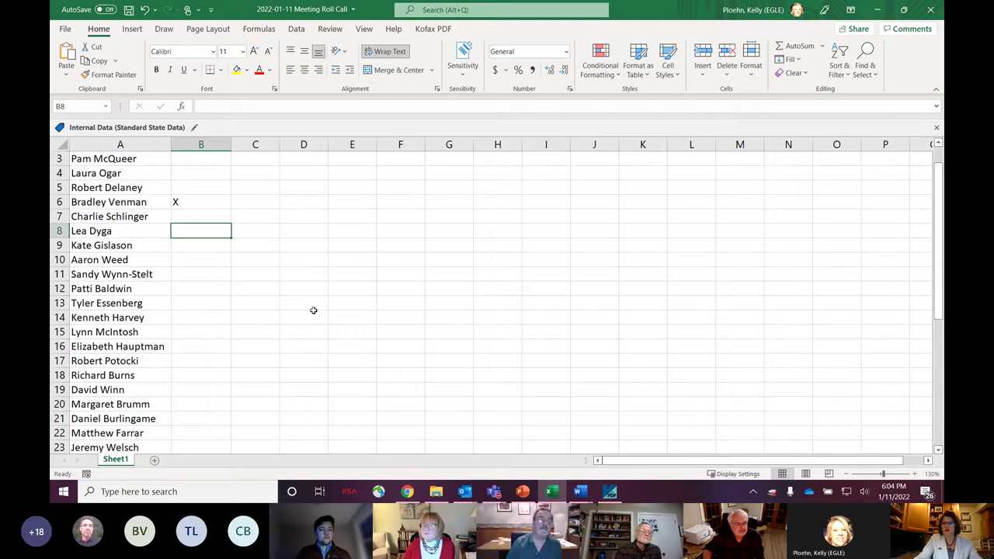
Mark the members in rows 11 and 13 as present by entering X in B11 and B13.
left_click(197, 246)
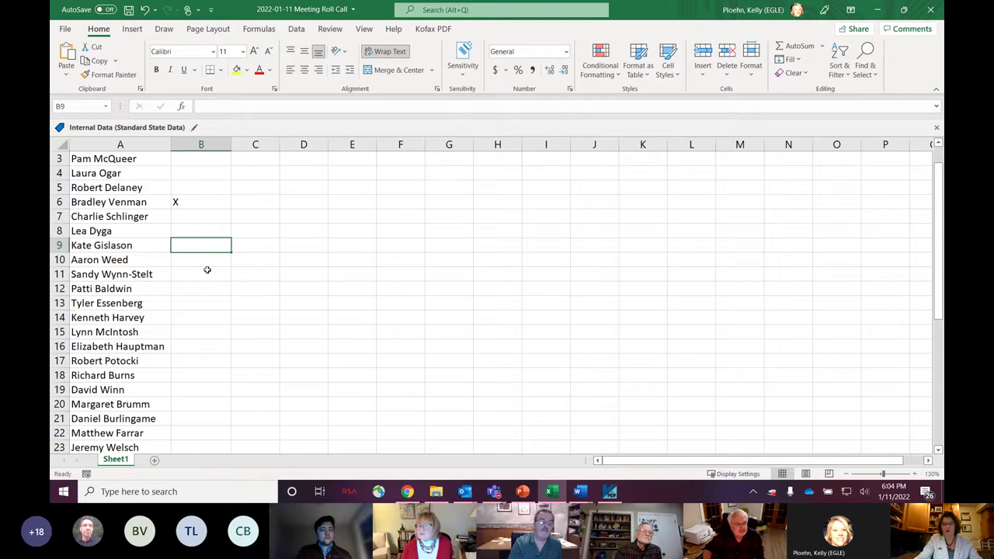
key("Return")
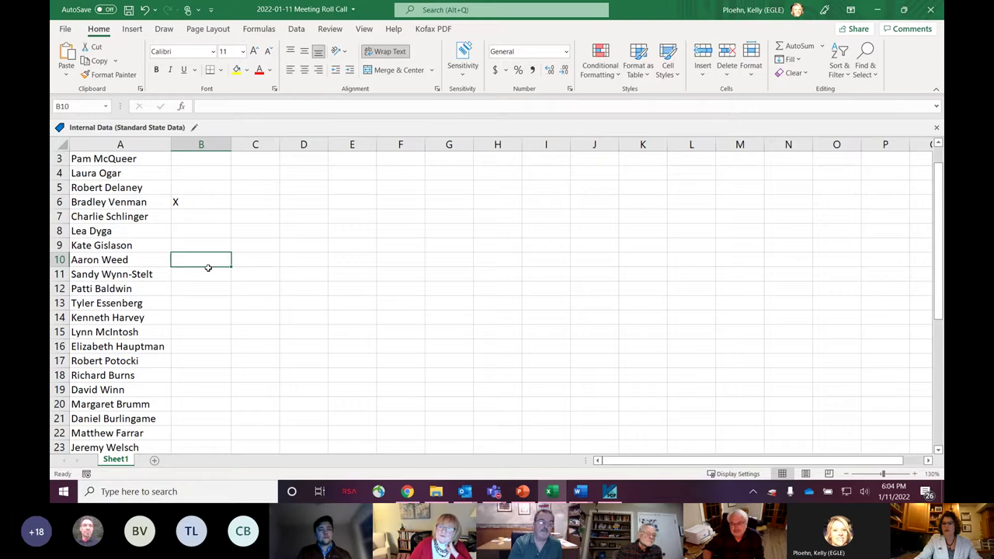
key("Return")
type("X")
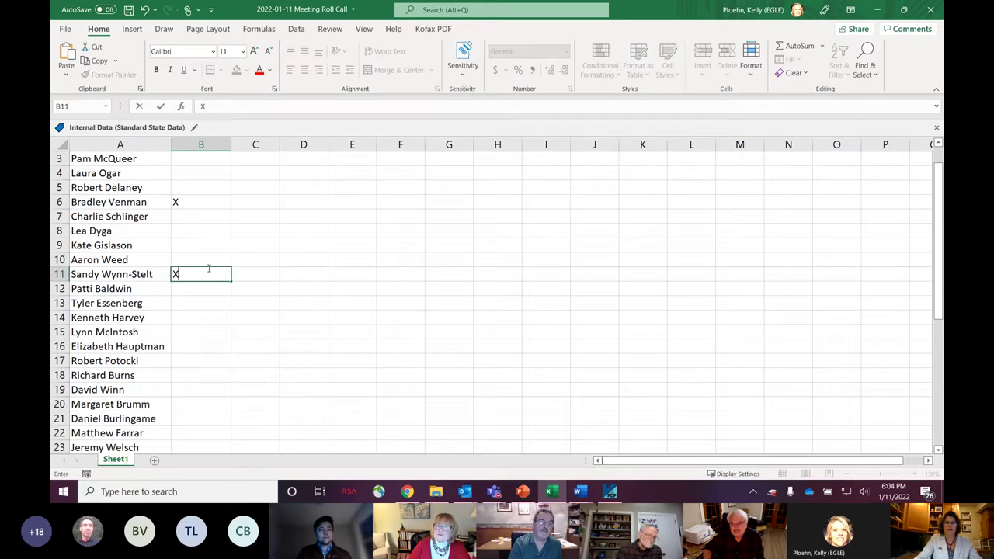
key("Return")
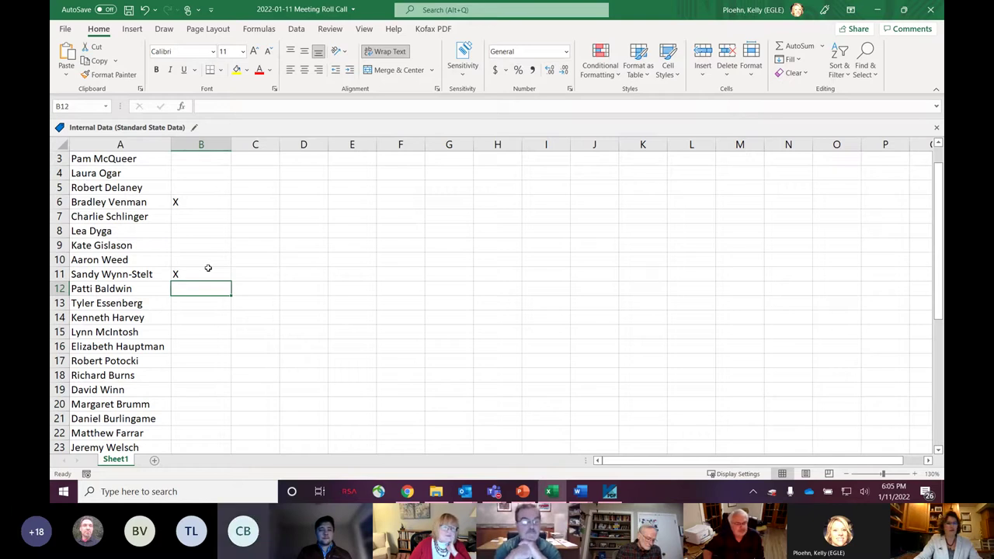
key("Down")
type("X")
key("Return")
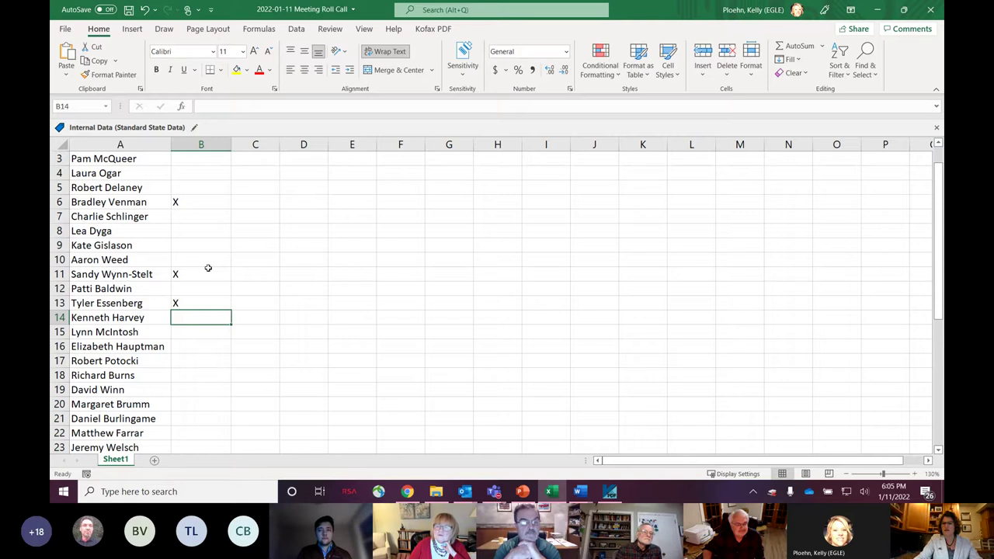
Skip the absent members below row 13 and enter X in Roll Call cell B19.
key("Down")
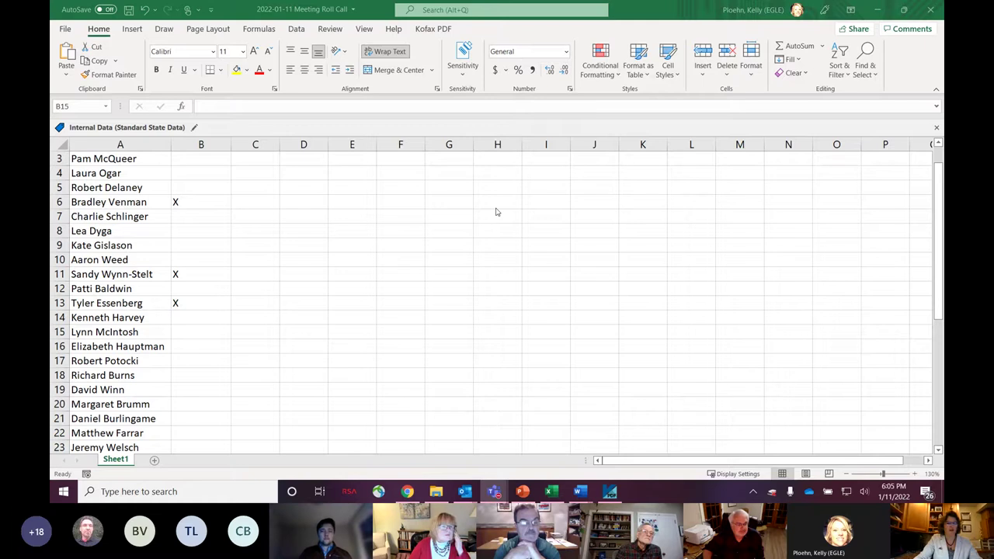
left_click(183, 344)
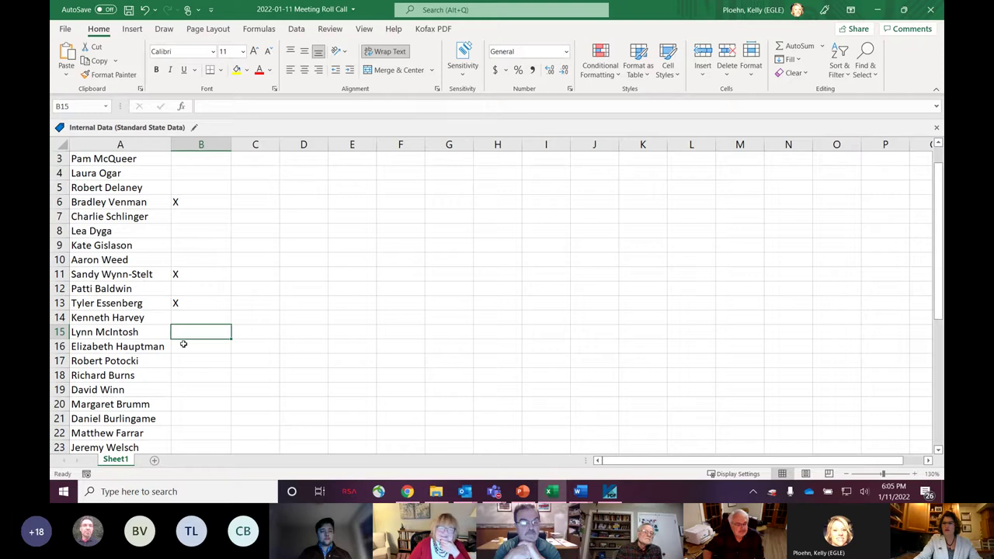
left_click(183, 344)
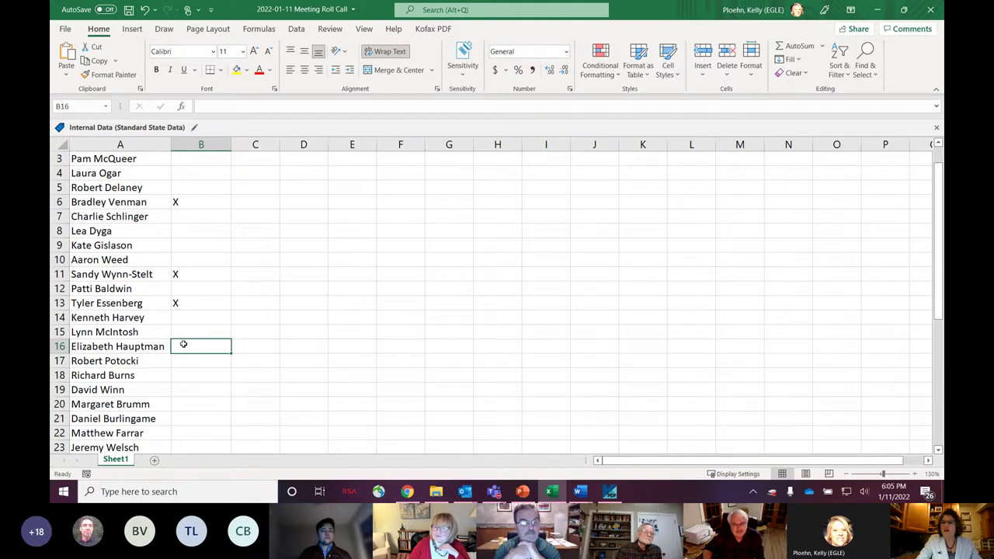
key("Down")
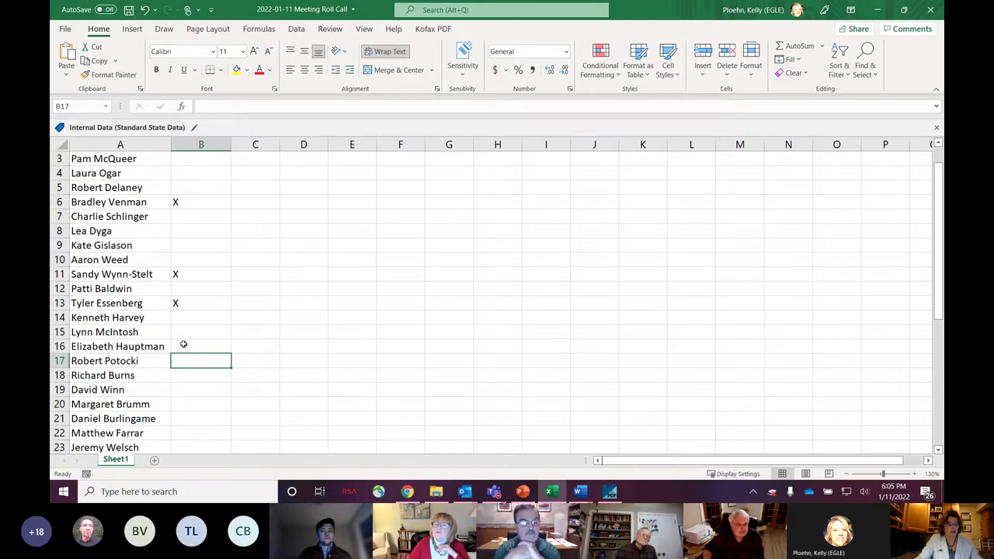
key("Down")
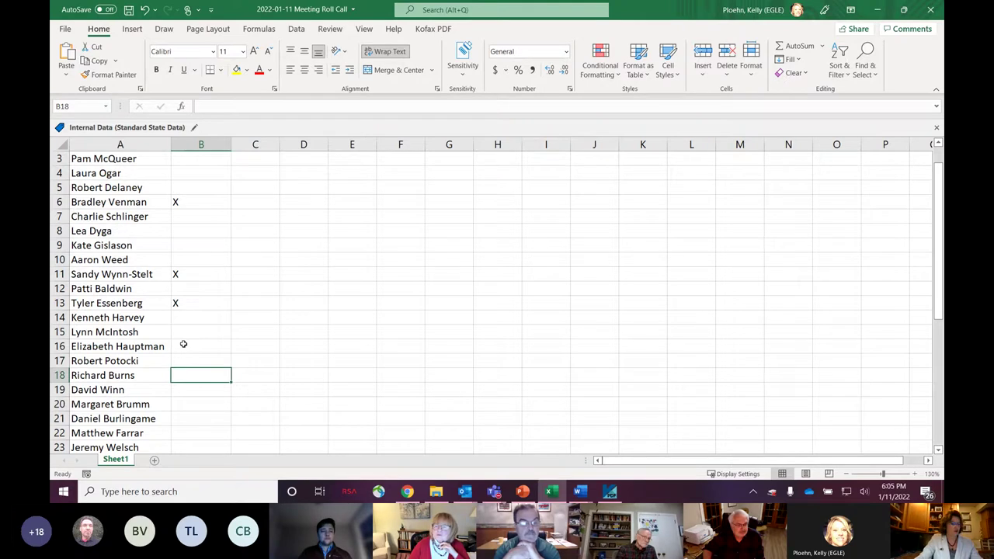
key("Down")
type("X")
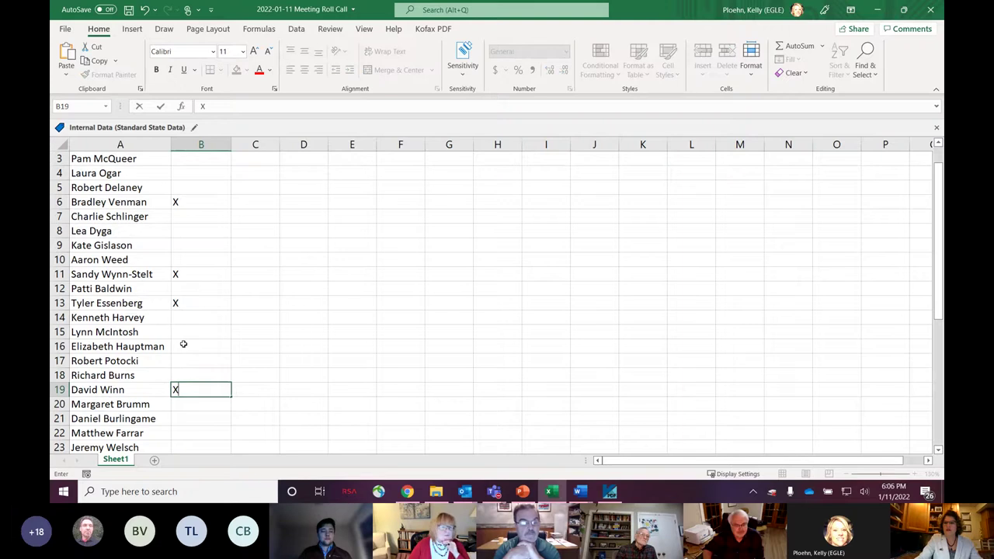
key("Return")
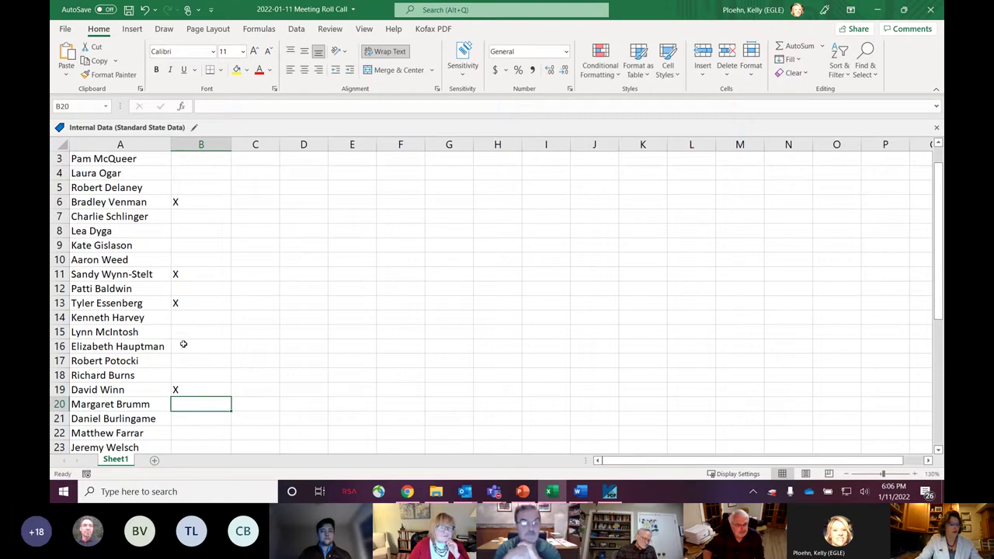
Look through the rest of the member list down to row 37, and return to row 20.
key("Down")
key("Down")
key("Down")
key("Down")
key("Down")
key("Down")
key("Down")
key("Down")
key("Down")
key("Down")
key("Down")
key("Down")
key("Down")
key("Down")
key("Down")
key("Down")
key("Down")
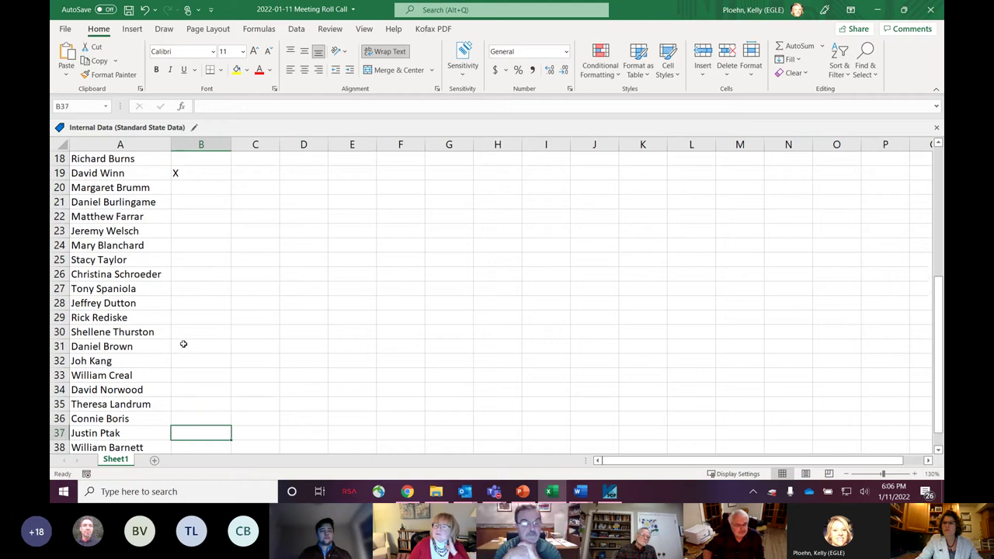
key("Up")
key("Up")
key("Up")
key("Up")
key("Up")
key("Up")
key("Up")
key("Up")
key("Up")
key("Up")
key("Up")
key("Up")
key("Up")
key("Up")
key("Up")
key("Up")
key("Up")
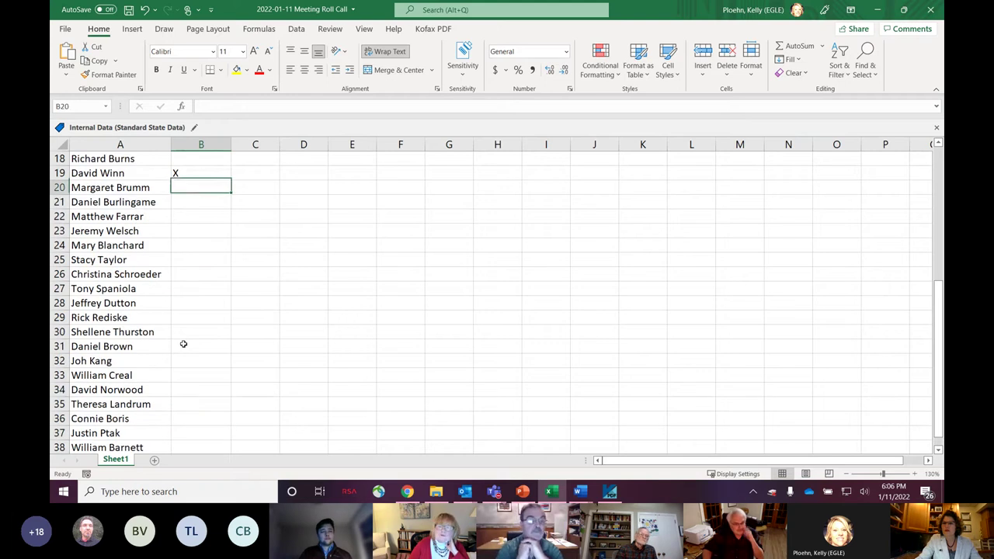
Leave rows 20 to 23 blank and enter X in Roll Call cell B24.
key("Down")
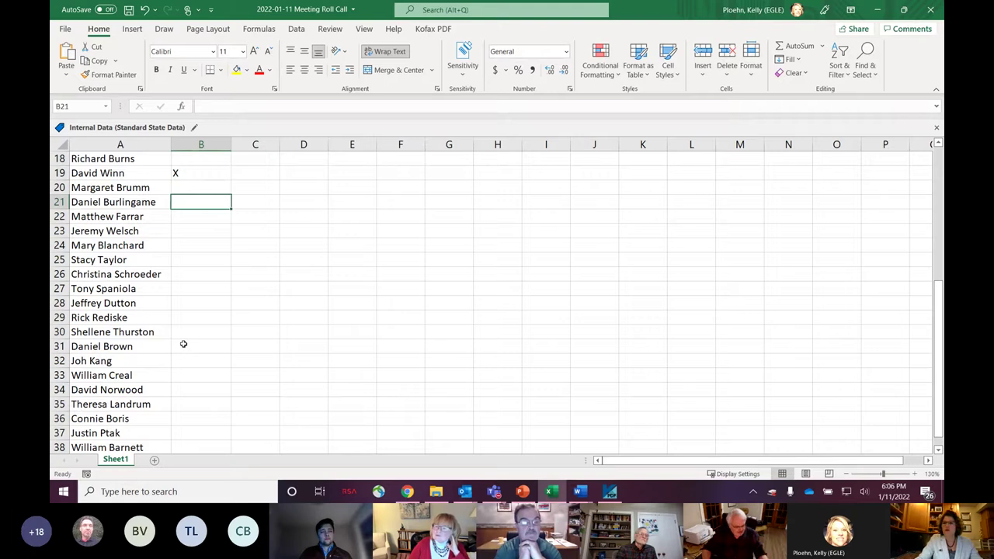
key("Down")
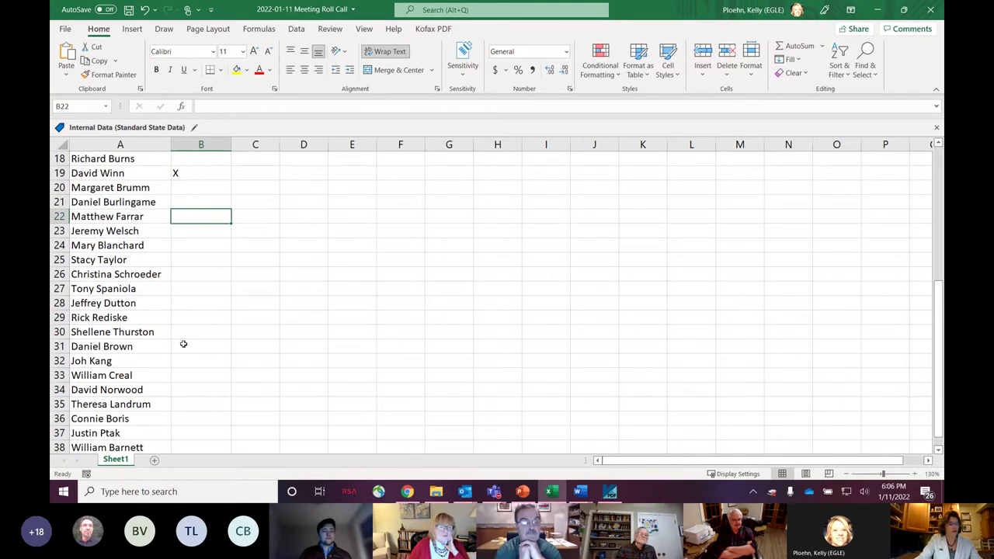
key("Down")
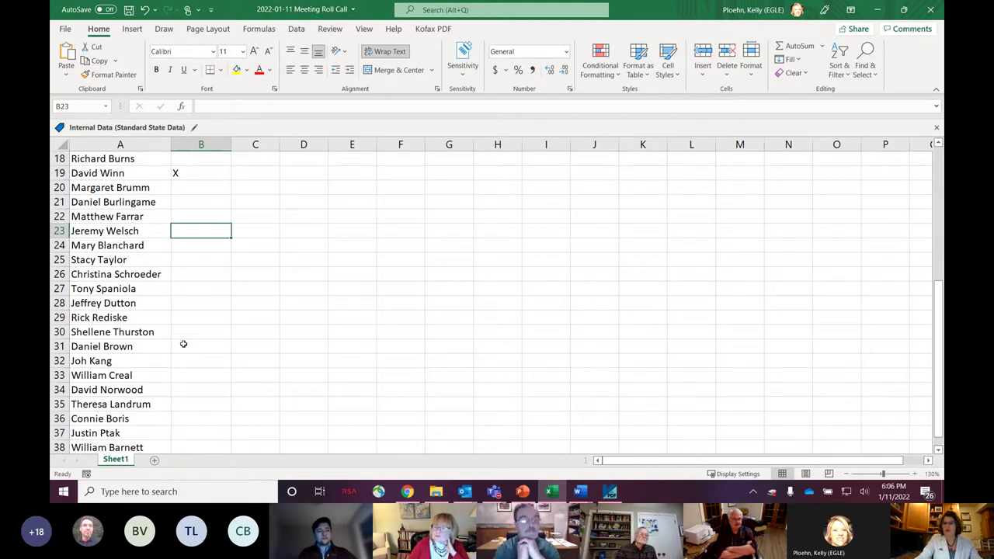
key("Down")
type("X")
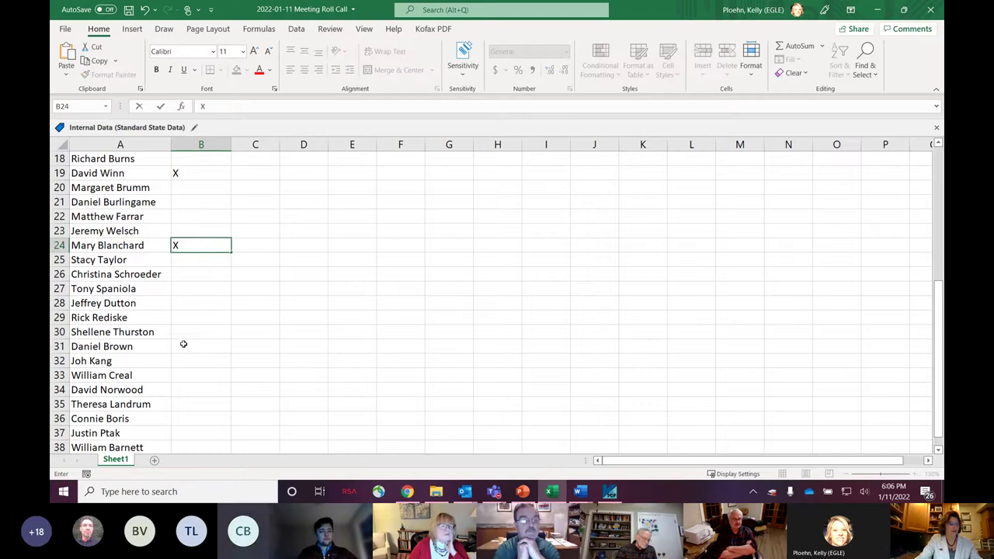
left_click(59, 260)
right_click(63, 260)
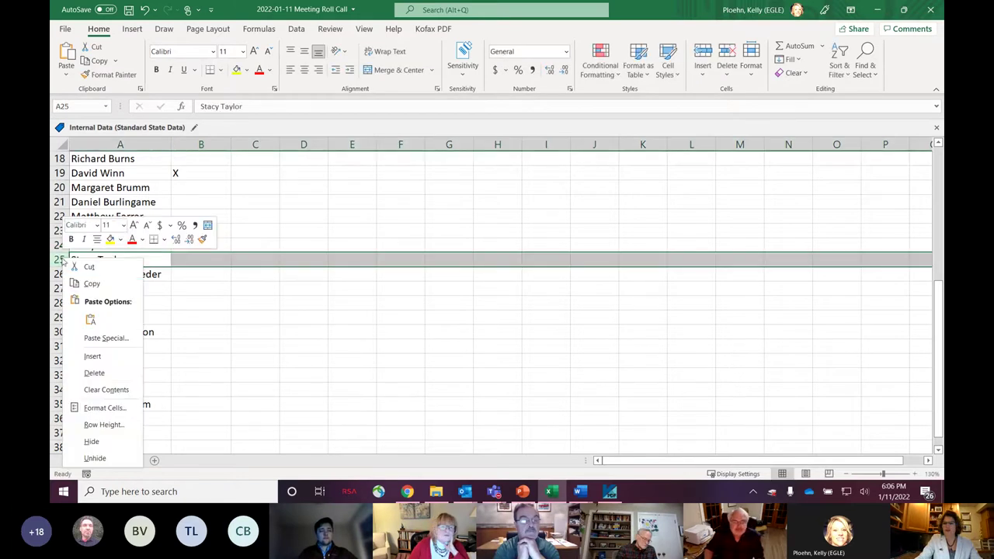
left_click(108, 373)
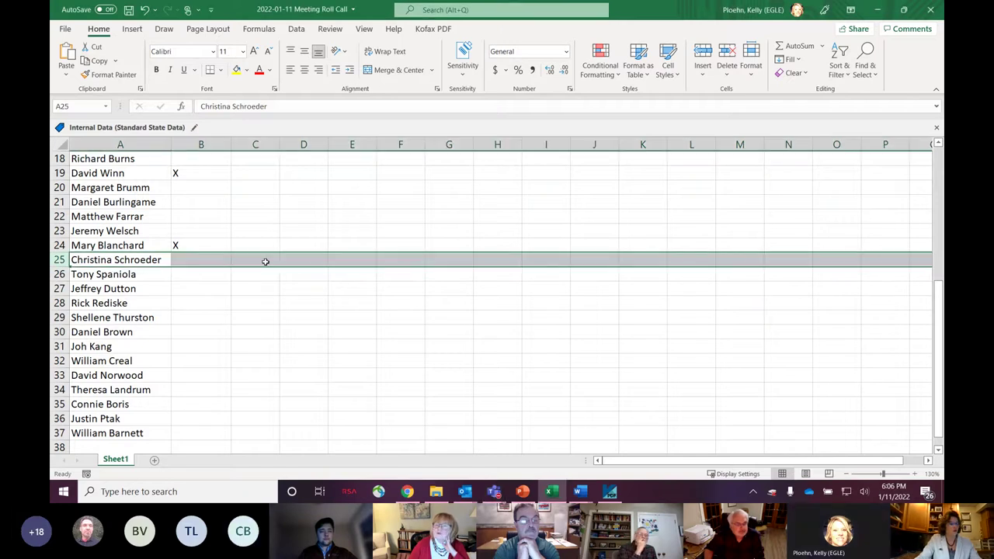
left_click(215, 260)
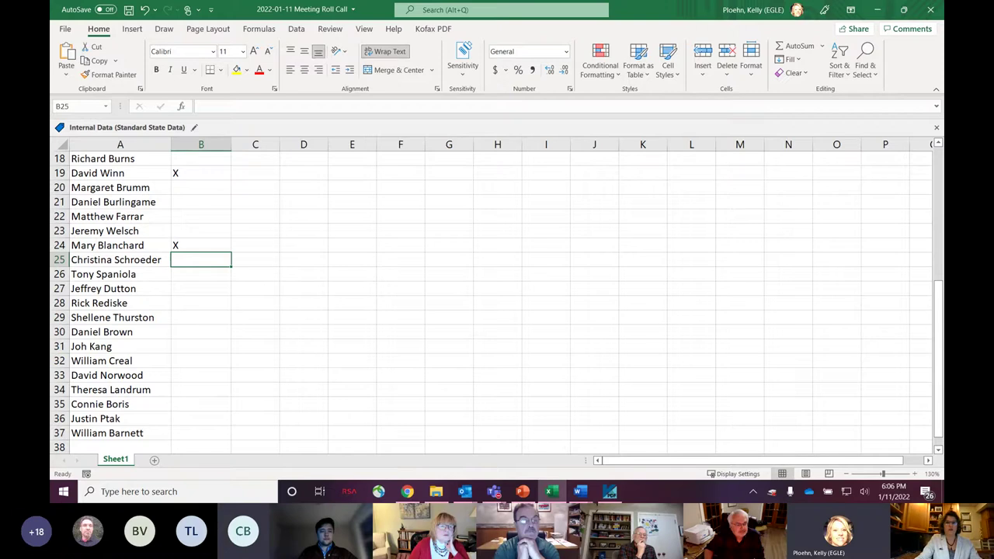
left_click(144, 11)
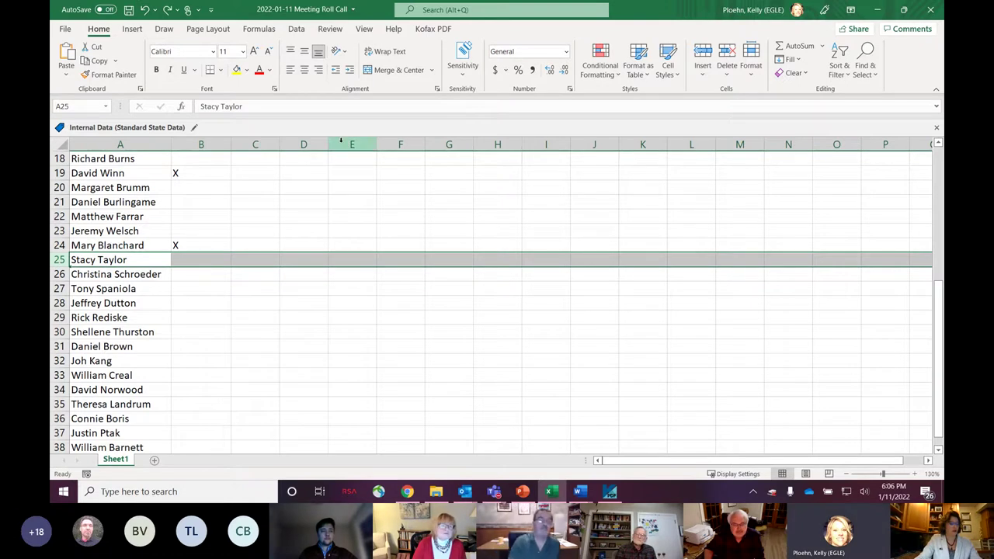
Leave rows 26 and 28 blank and mark the members in rows 27 and 29 as present with X in B27 and B29.
left_click(193, 276)
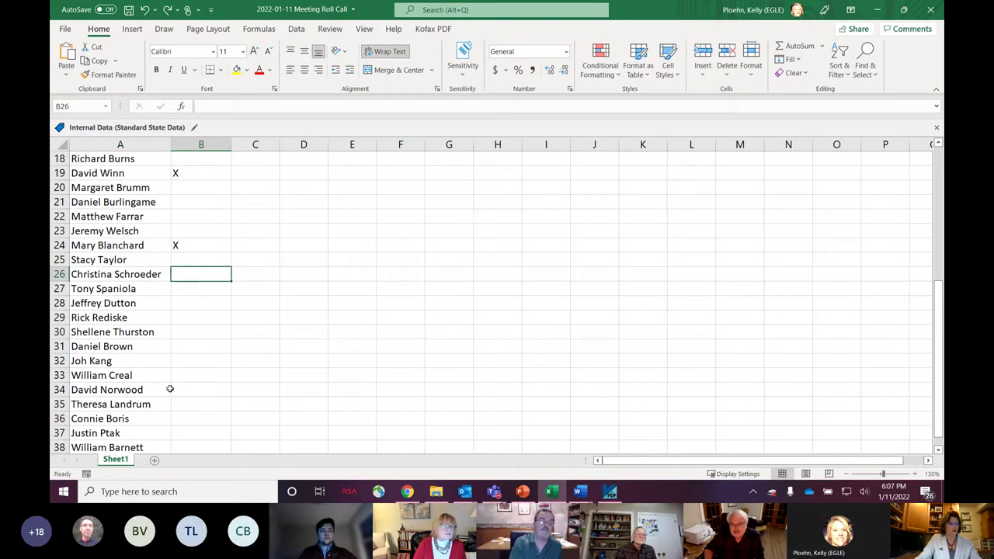
key("Down")
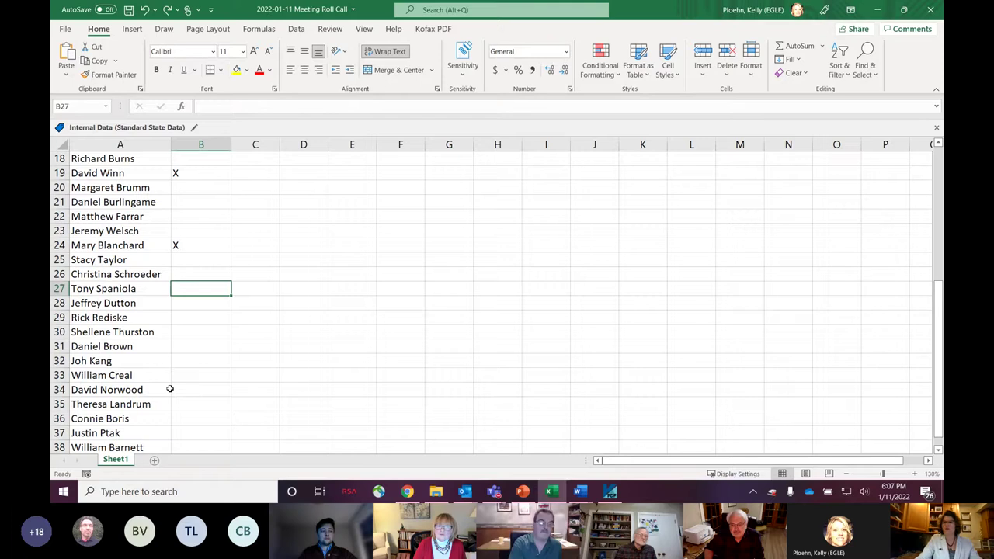
type("X")
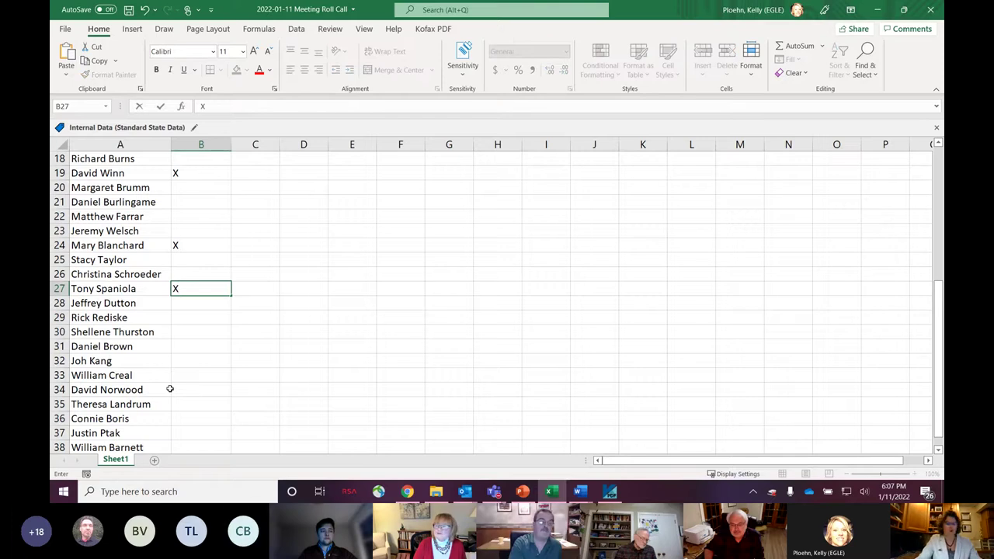
key("Return")
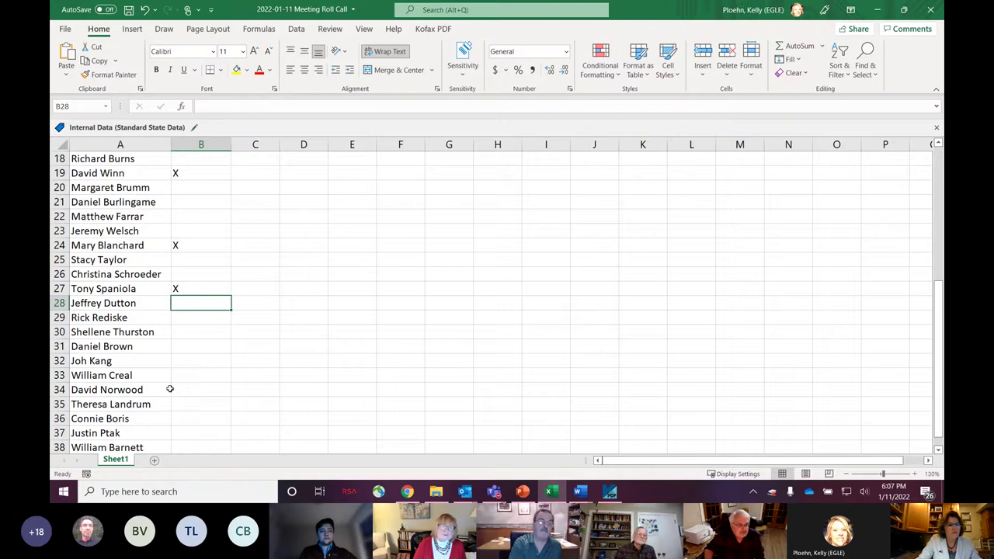
key("Down")
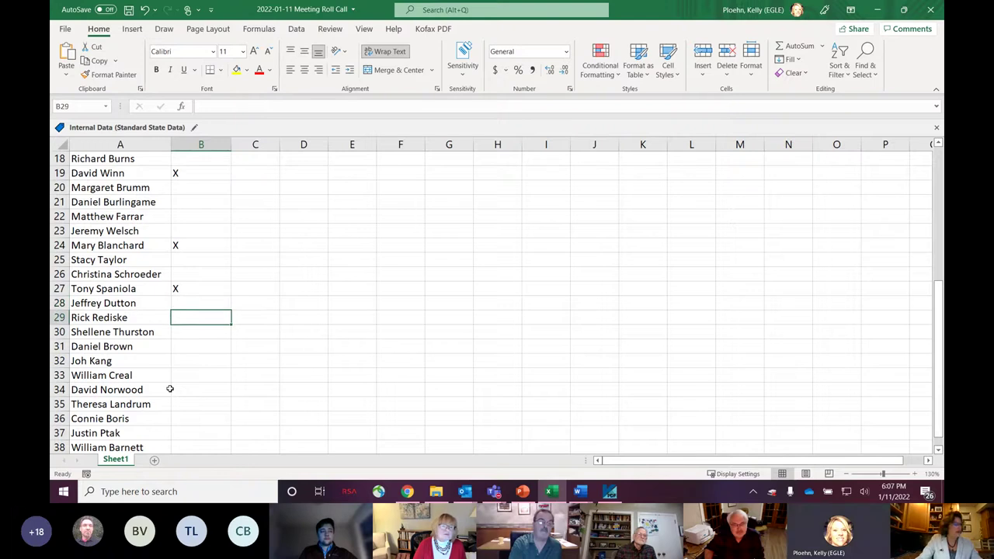
type("X")
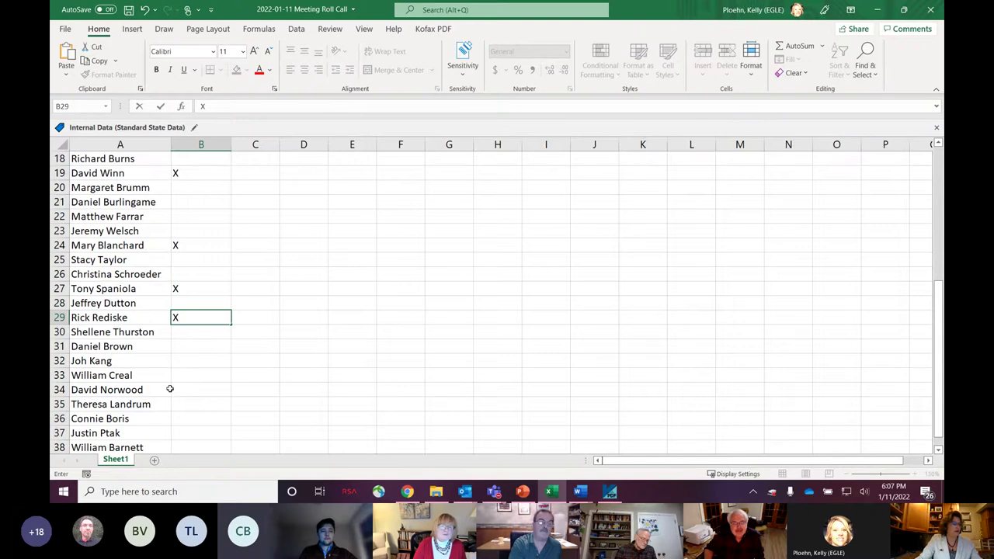
key("Return")
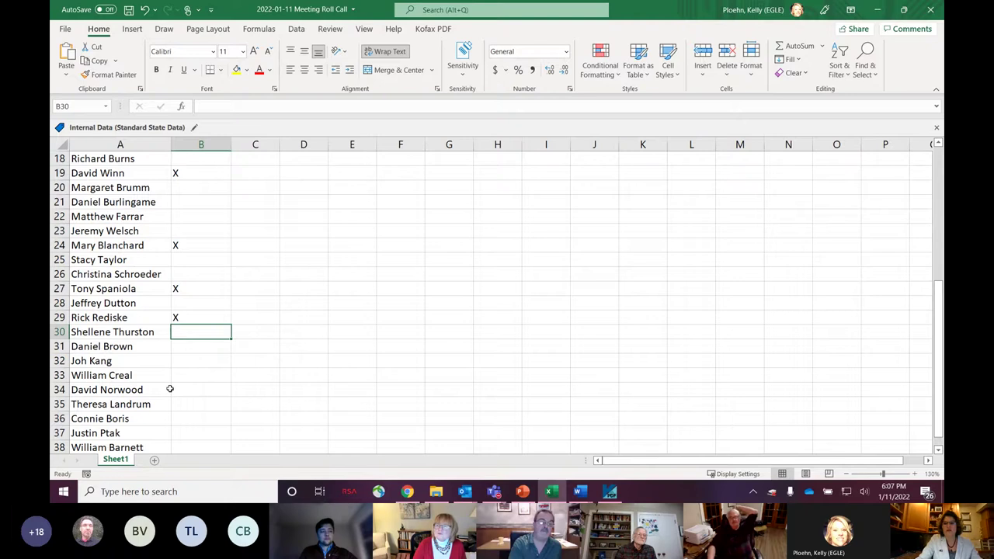
Leave row 30 blank and mark the members in rows 31 to 33 as present by entering X in B31, B32 and B33.
key("Down")
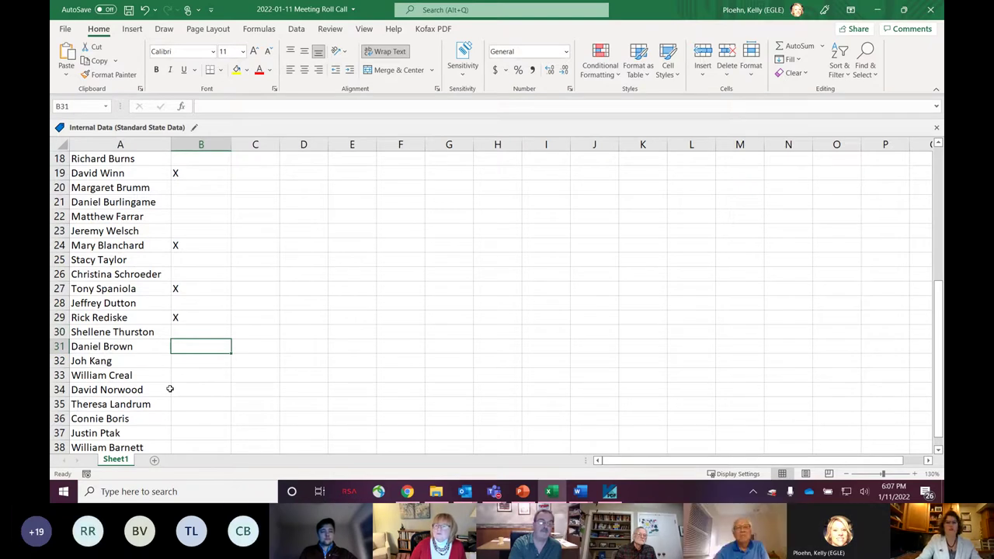
type("X")
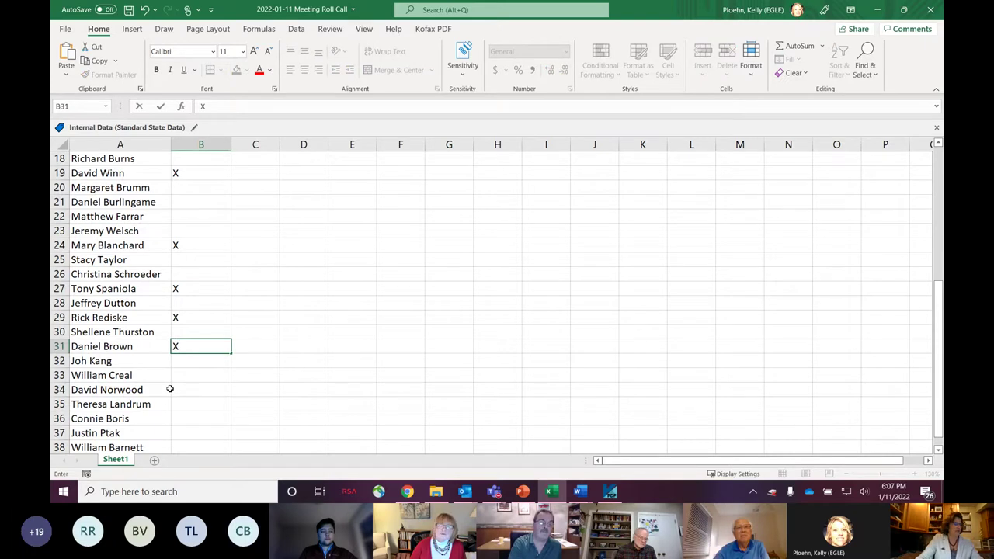
key("Return")
type("X")
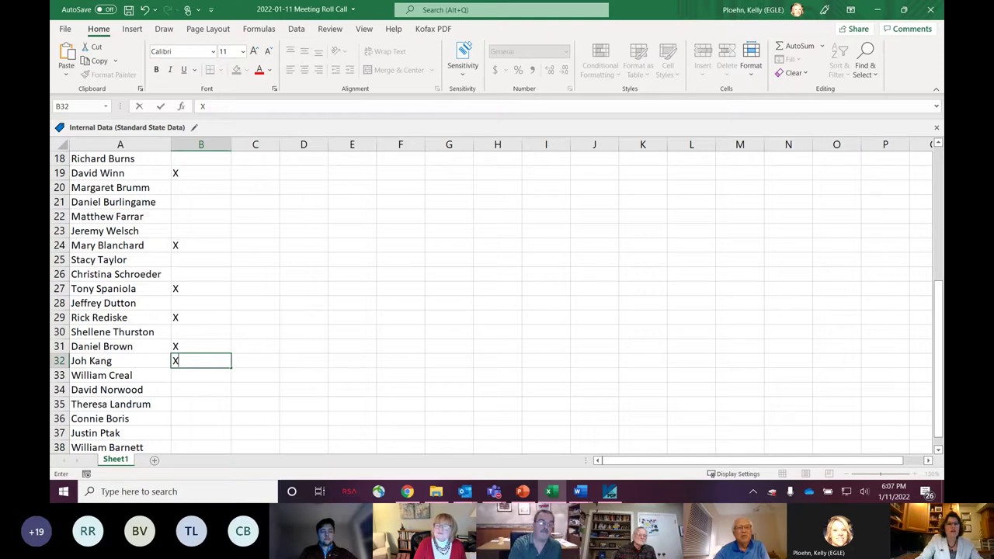
left_click(182, 377)
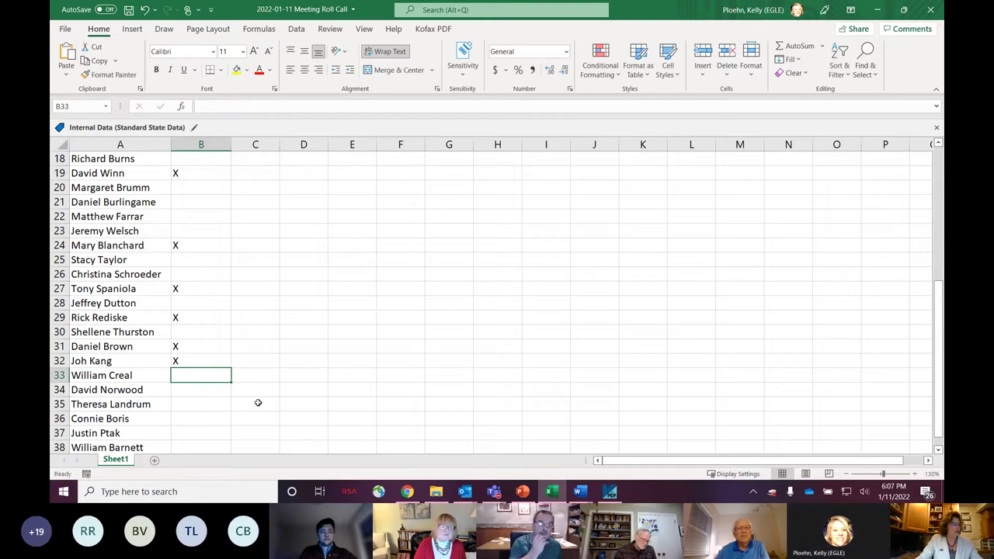
type("X")
key("Return")
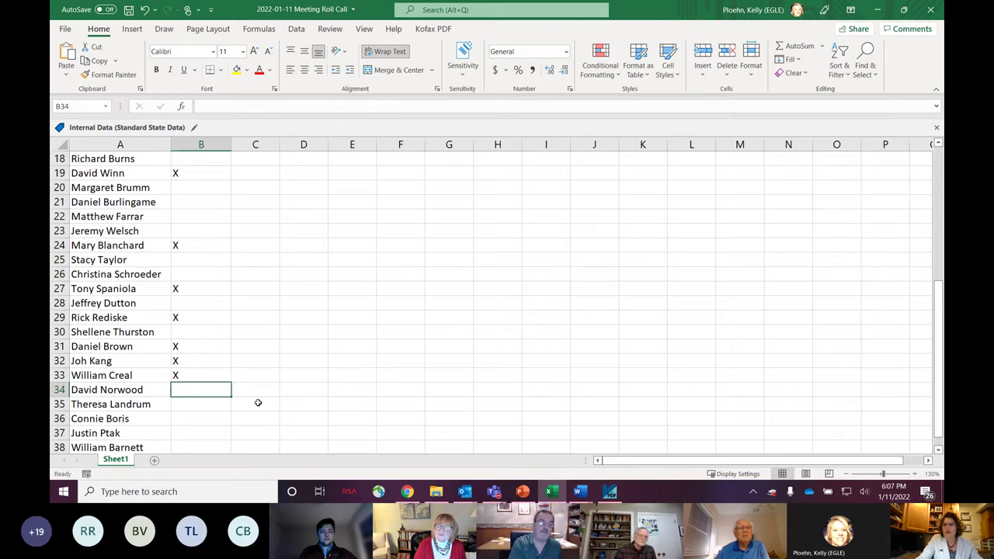
Skip row 34, enter X in Roll Call cells B35 and B36, and leave row 37 blank, ending at B38.
key("Return")
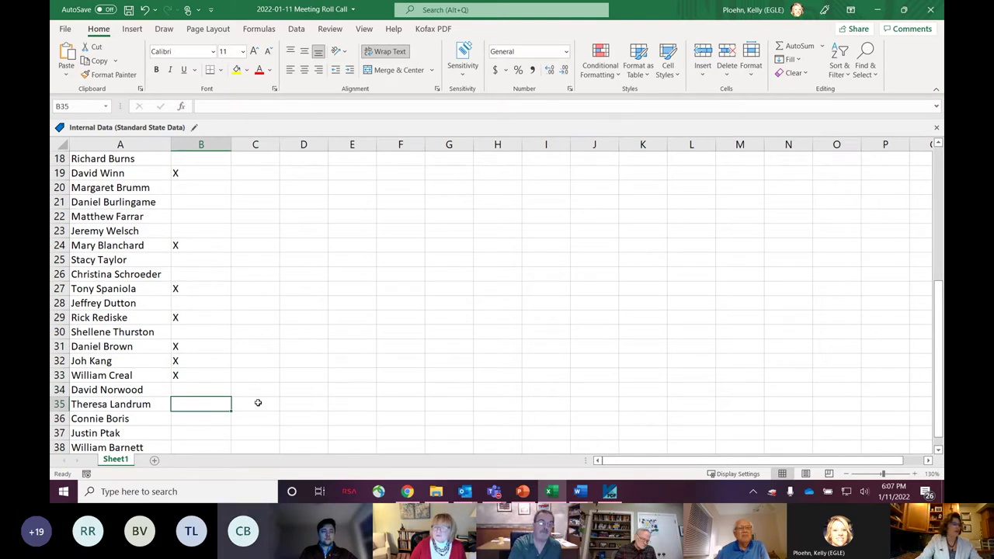
type("X")
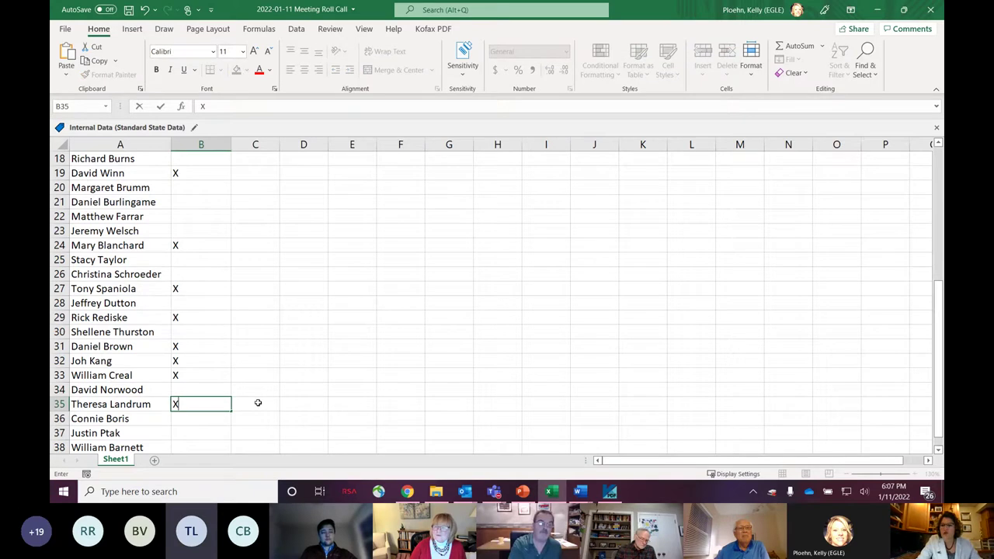
key("Return")
type("X")
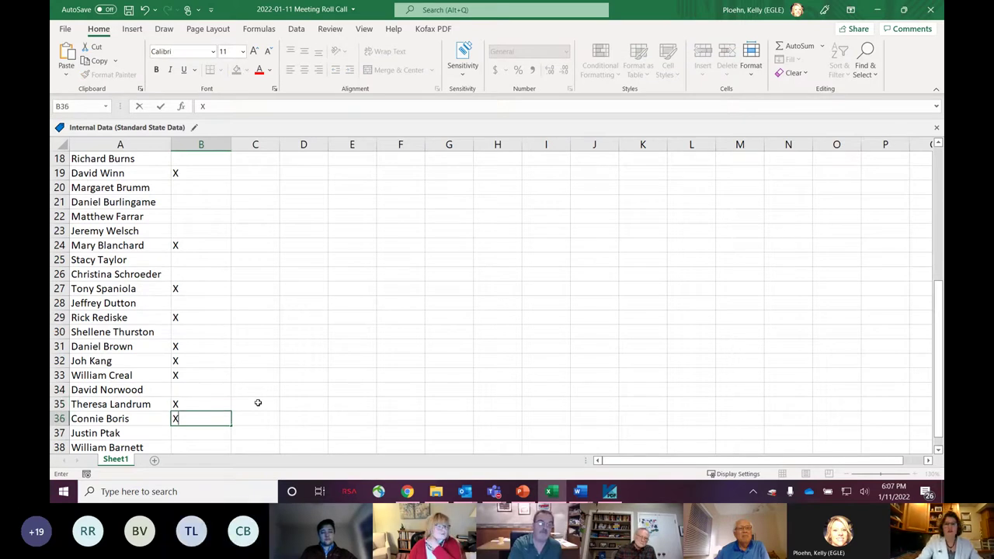
key("Return")
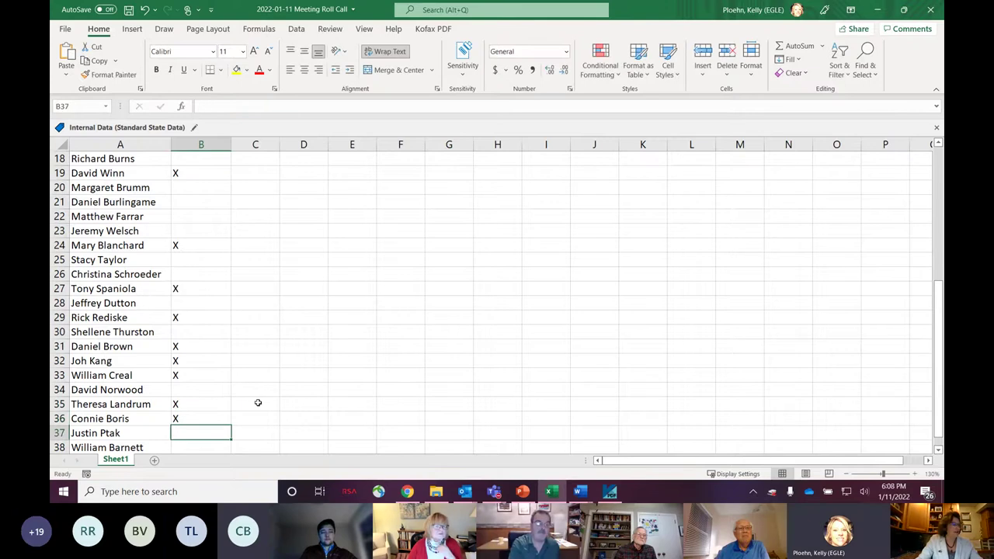
scroll(258, 403, "down", 1)
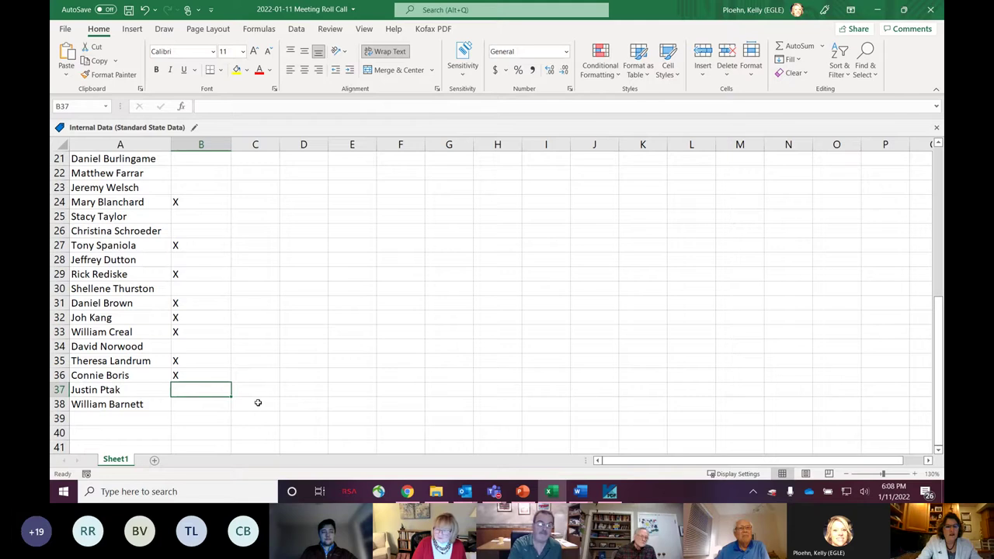
key("Down")
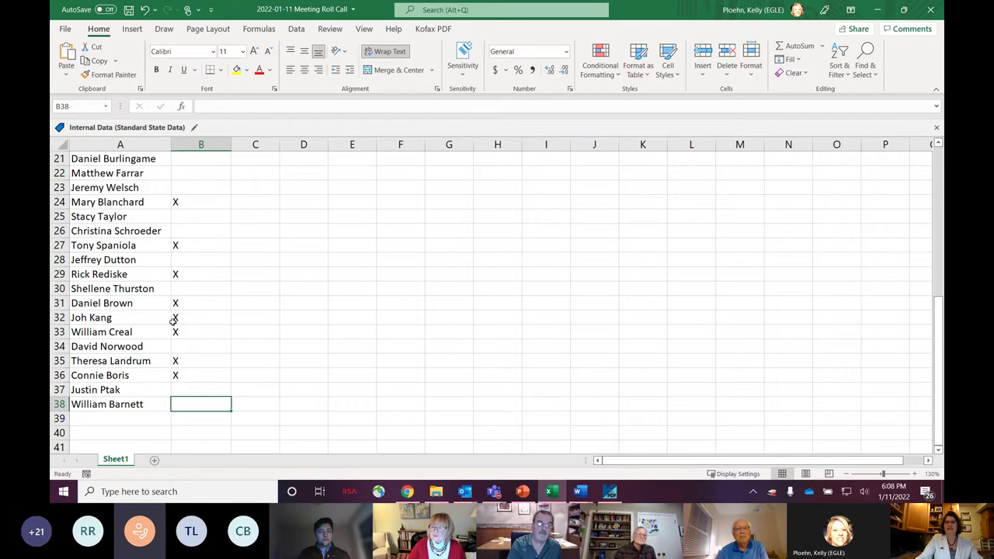
Mark the first member in the list as present with X in B2, and switch to the meeting agenda in Kofax Power PDF.
scroll(156, 302, "up", 7)
left_click(192, 194)
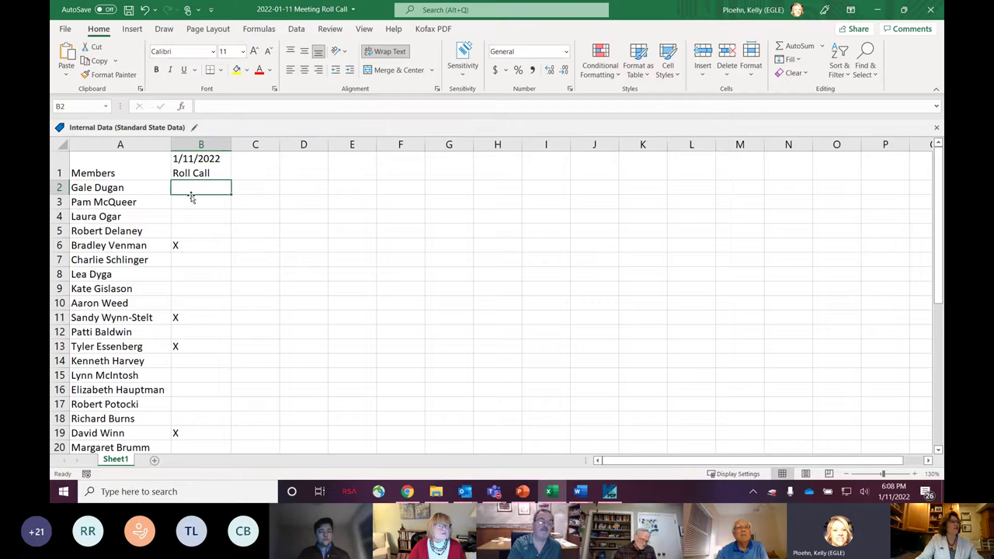
type("X")
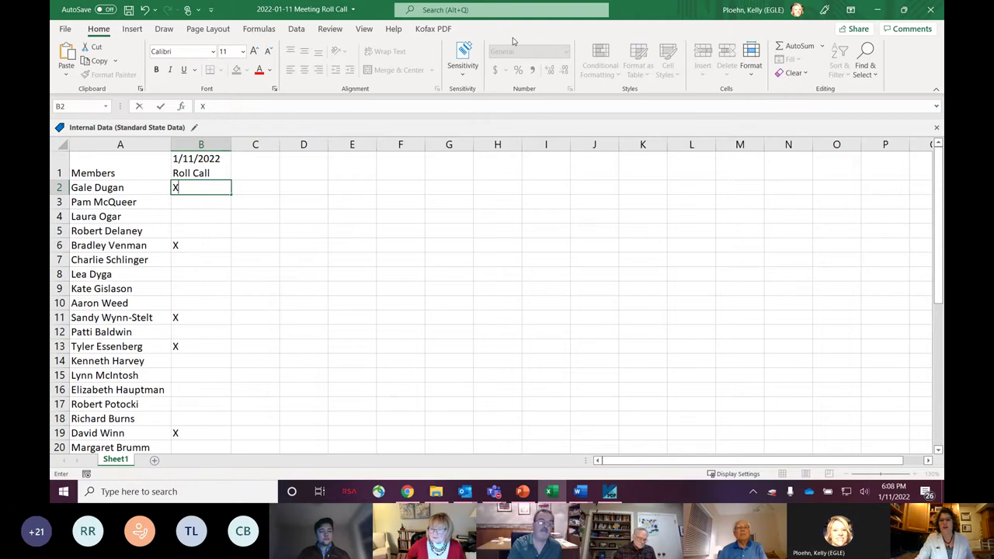
key("alt+Tab")
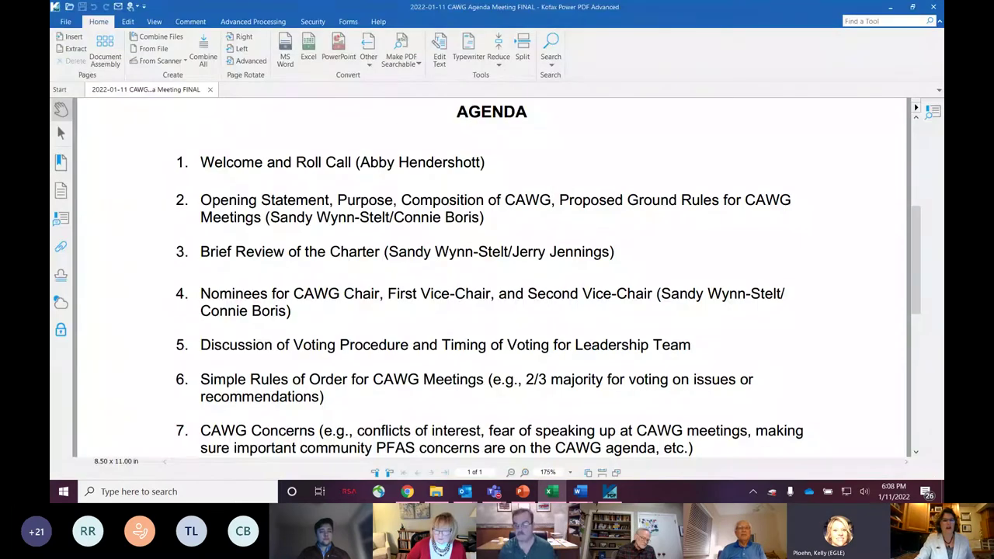